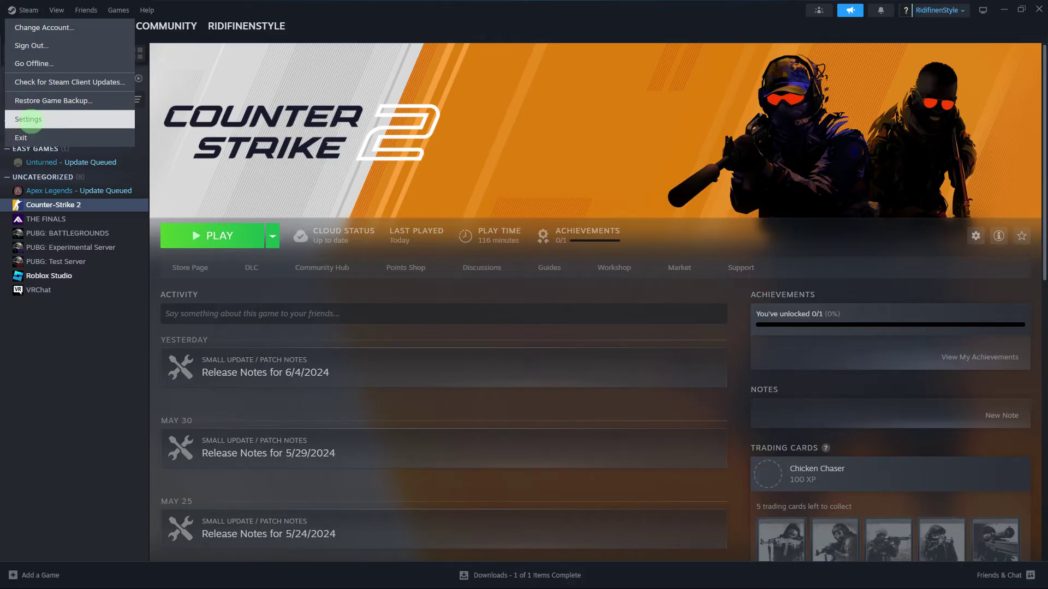
# Open Steam's client settings from the Steam menu.
pyautogui.click(28, 119)
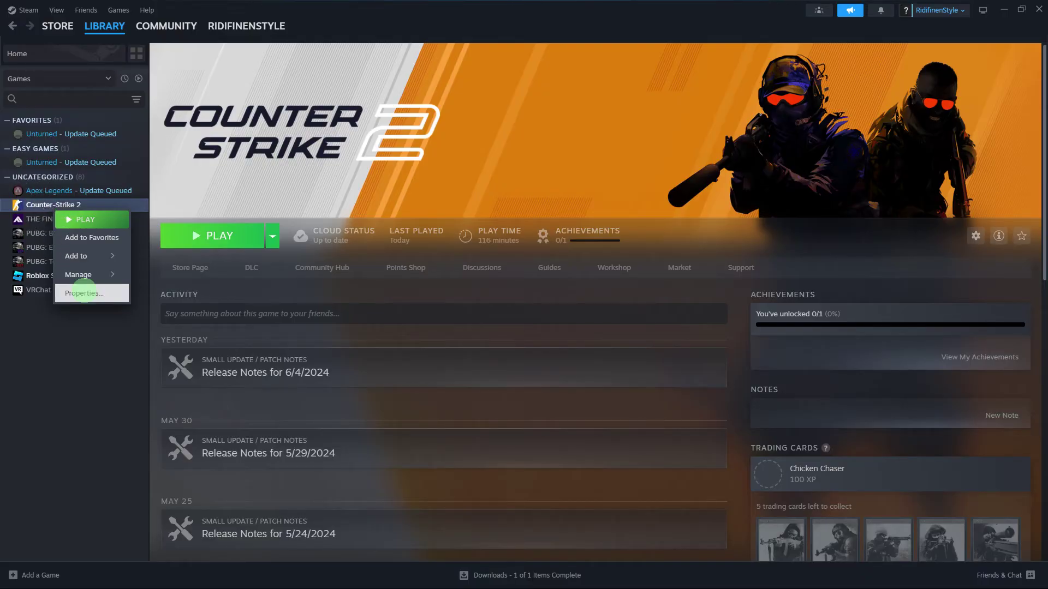
# Open Counter-Strike 2's Properties from its library context menu.
pyautogui.click(82, 292)
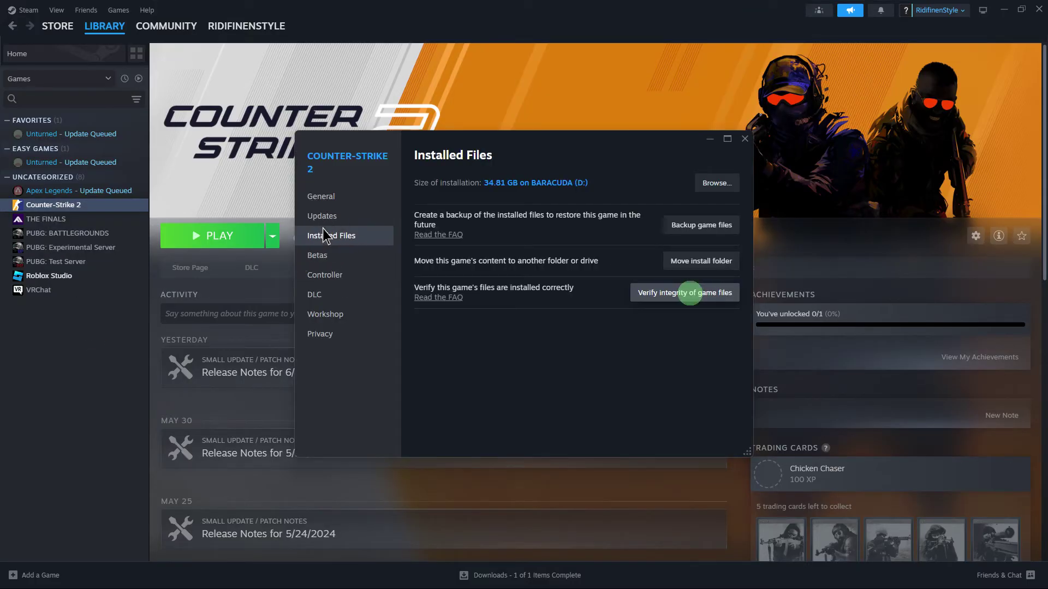